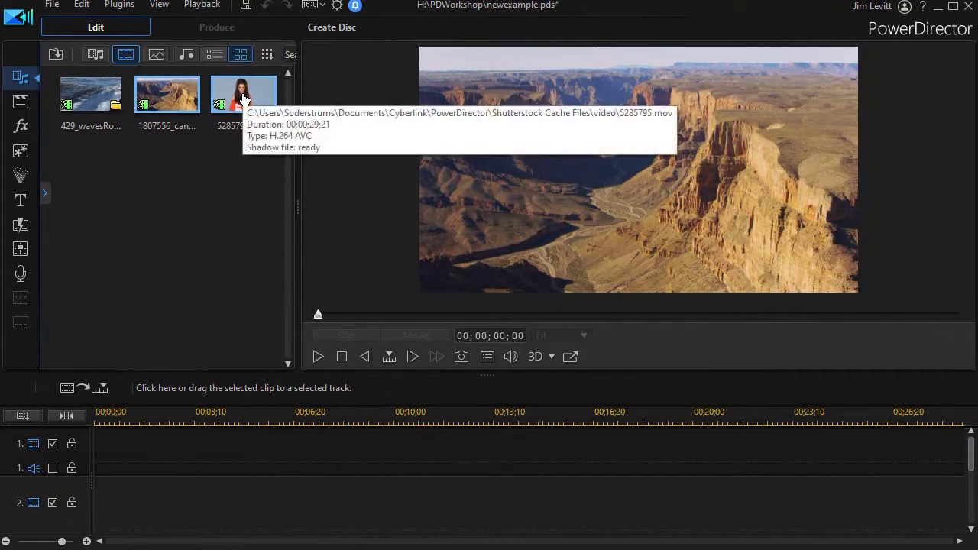
# Step: Put 5285795.mov on video track 1 and open it in PiP Designer
pyautogui.moveTo(243, 99); pyautogui.dragTo(81, 471)
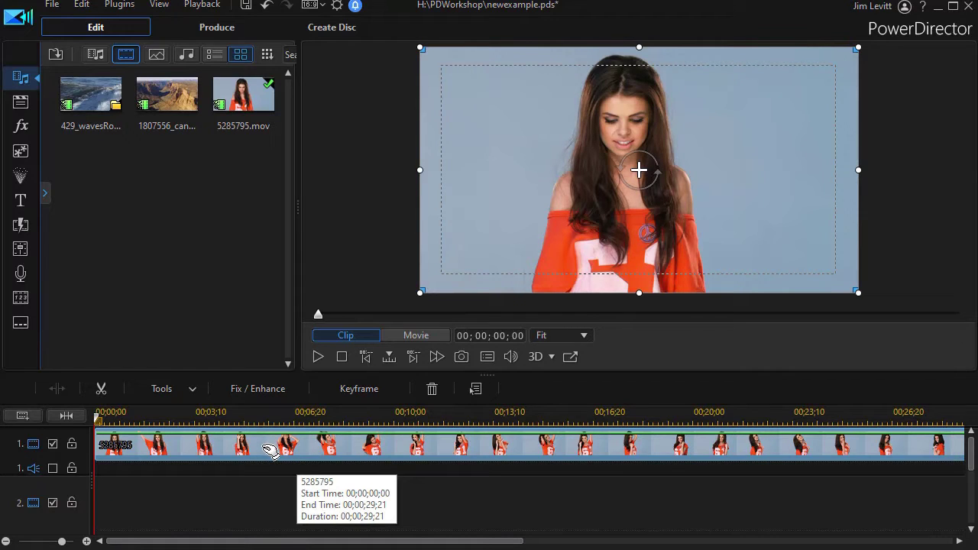
pyautogui.doubleClick(260, 452)
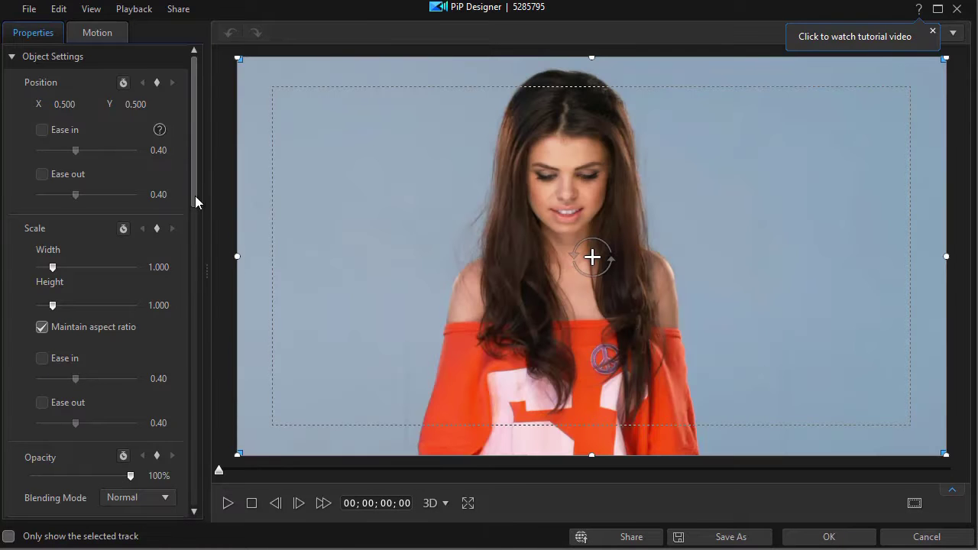
# Step: Enable Chroma Key and sample the blue-grey background as the first key colour
pyautogui.moveTo(193, 190); pyautogui.dragTo(172, 326)
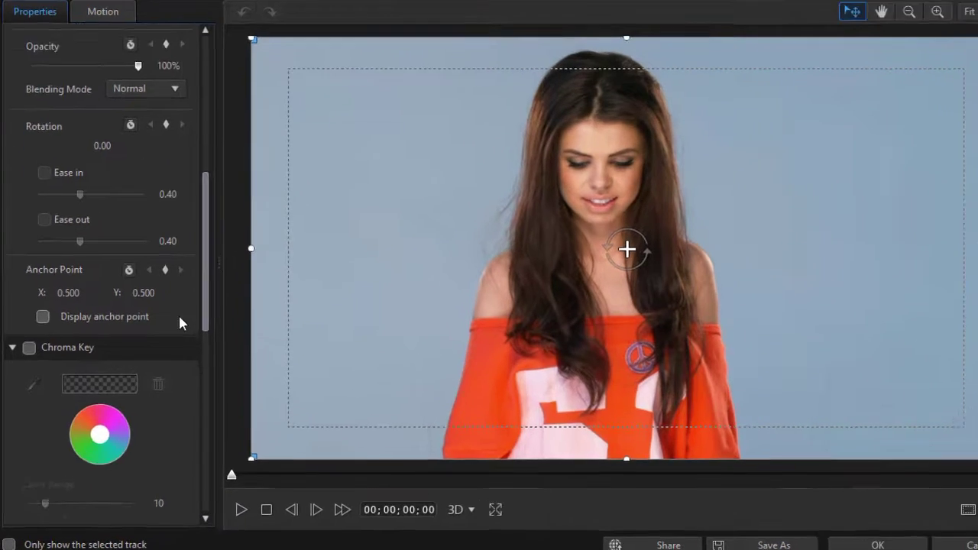
pyautogui.scroll(-3, 178, 336)
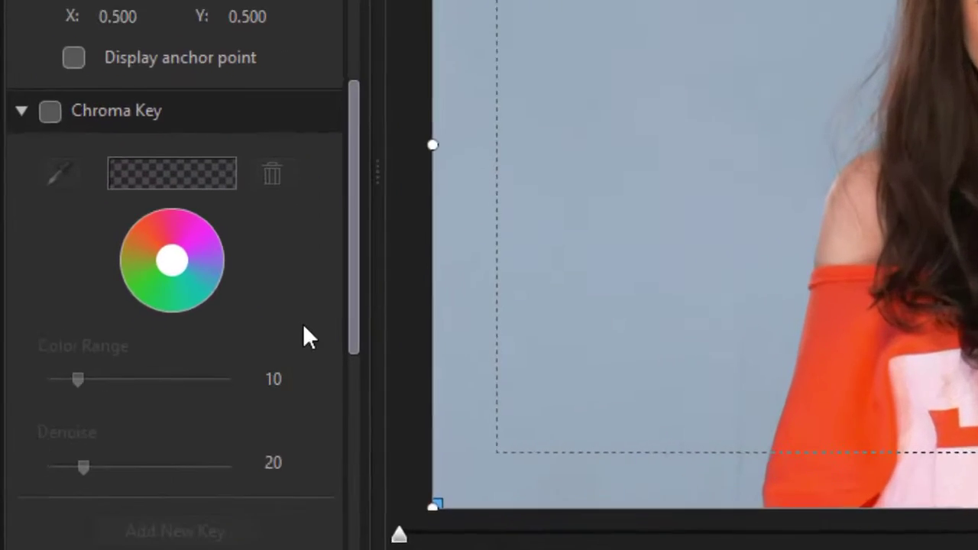
pyautogui.click(29, 228)
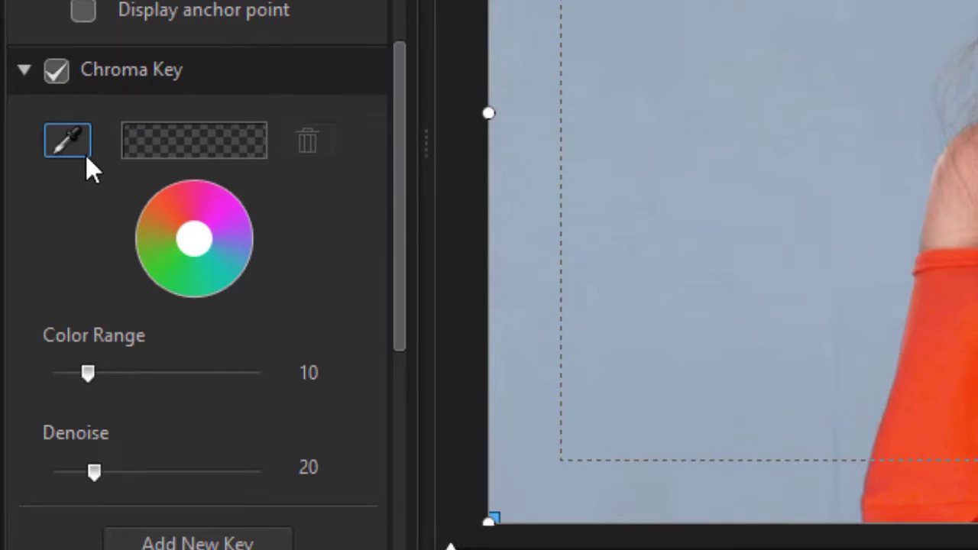
pyautogui.click(66, 144)
pyautogui.click(788, 135)
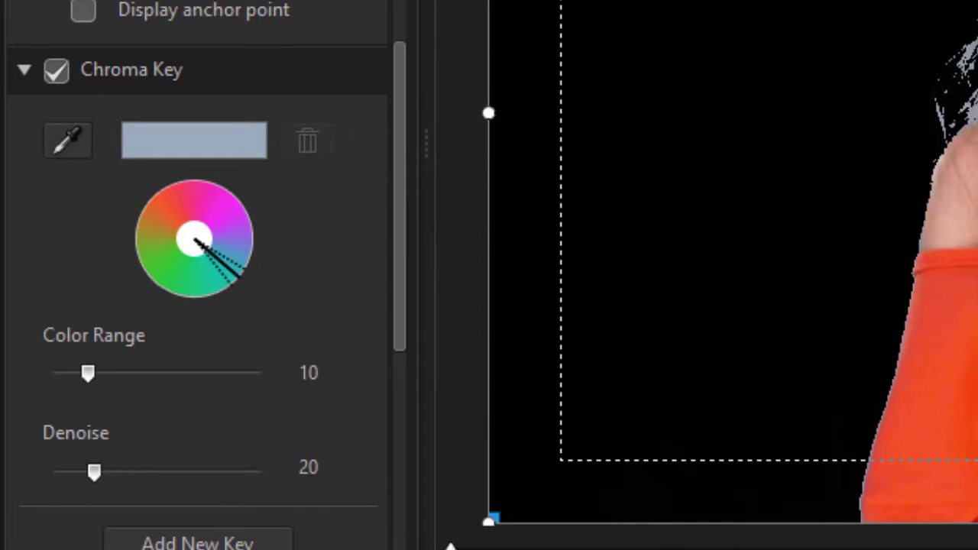
# Step: Add a second key for the light-blue patches, widen its Color Range, and apply
pyautogui.moveTo(400, 160); pyautogui.dragTo(355, 260)
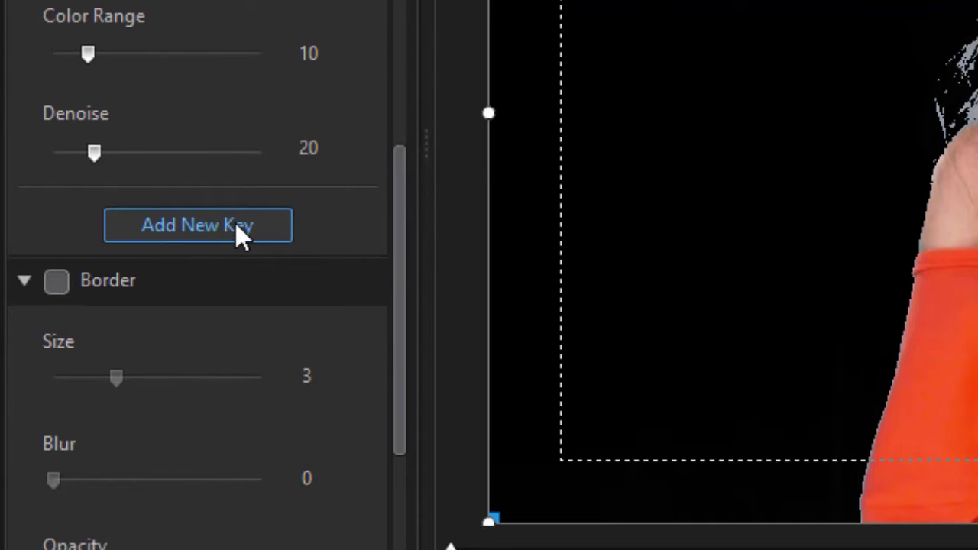
pyautogui.click(236, 224)
pyautogui.click(64, 257)
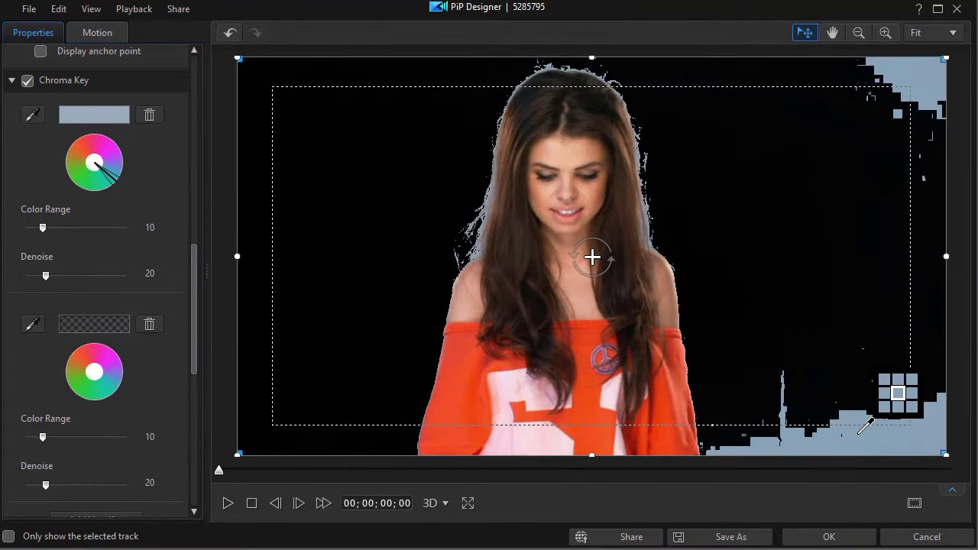
pyautogui.click(857, 430)
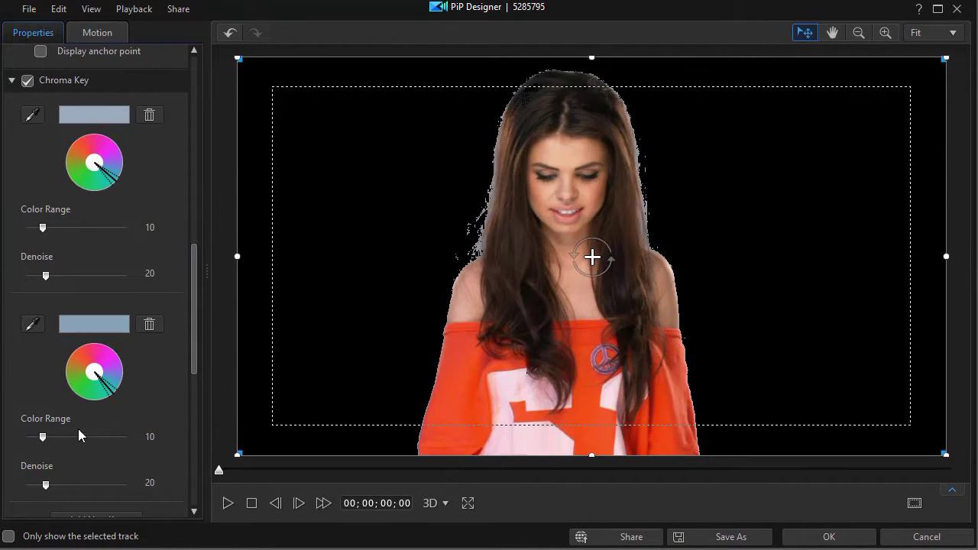
pyautogui.click(46, 438)
pyautogui.moveTo(45, 438); pyautogui.dragTo(90, 442)
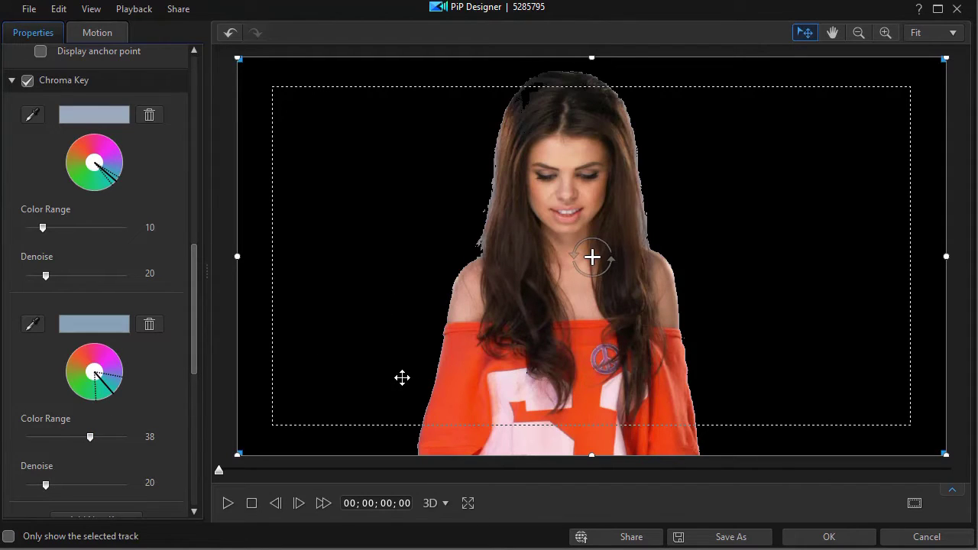
pyautogui.click(825, 538)
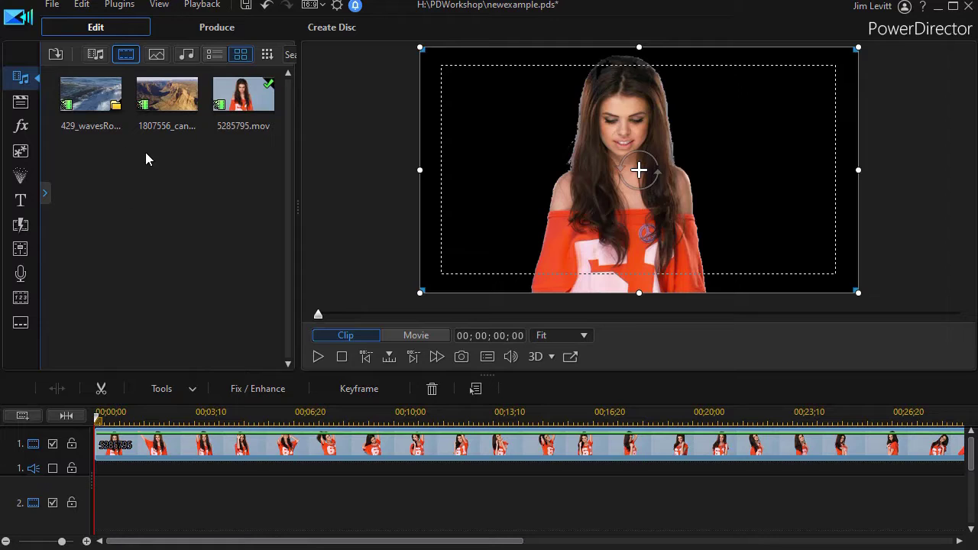
# Step: Place 429_wavesRollingIn_HD_Footage on video track 2 beneath the woman clip
pyautogui.moveTo(90, 102); pyautogui.dragTo(96, 459)
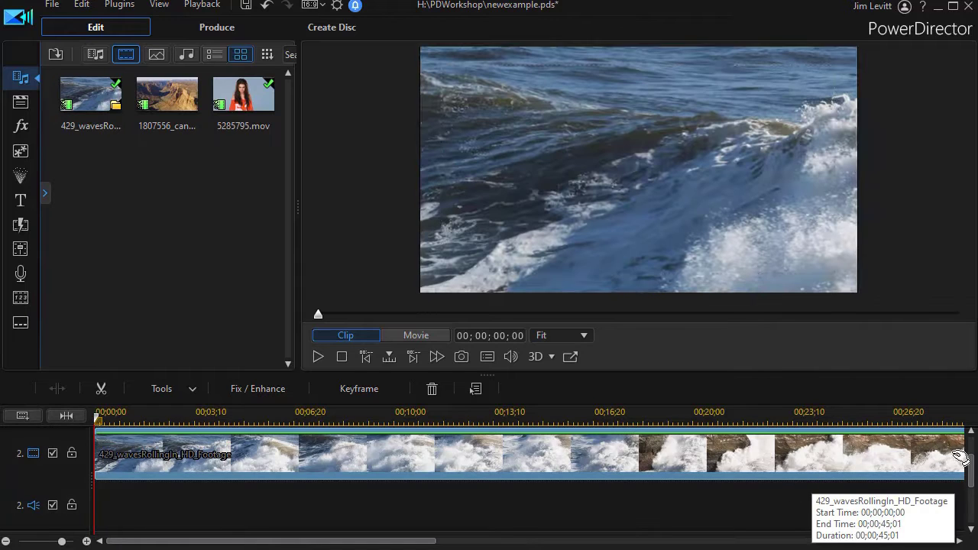
pyautogui.scroll(3, 970, 466)
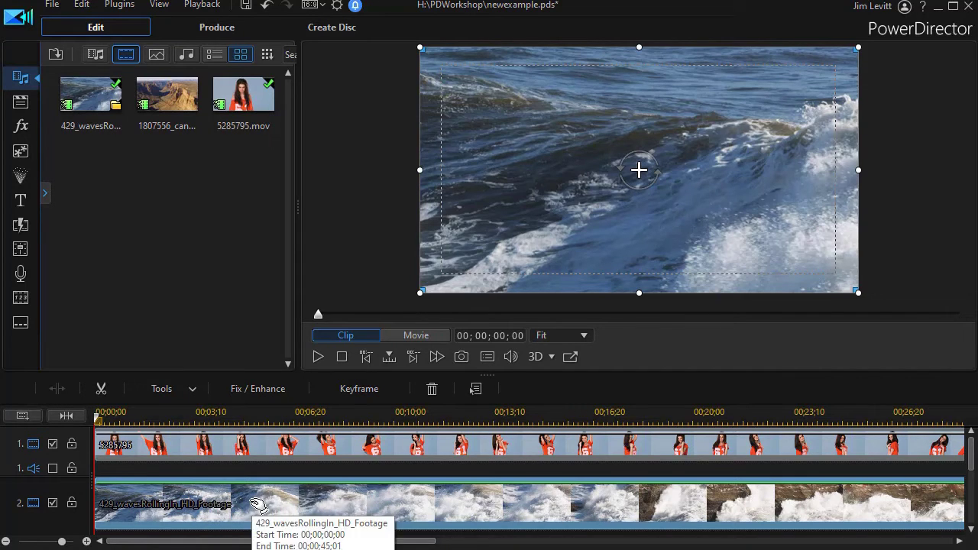
pyautogui.scroll(-2, 256, 507)
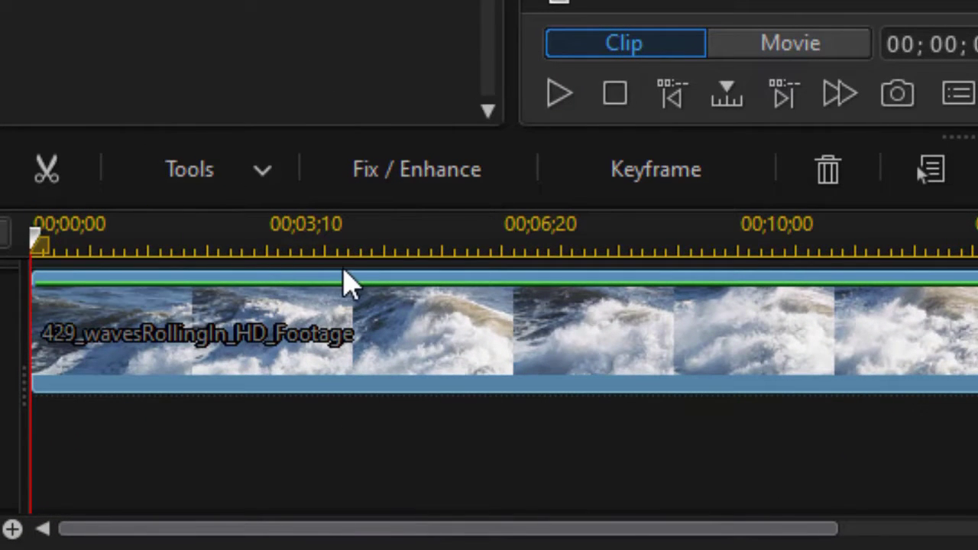
# Step: Split the waves clip at about 4 seconds and remove the opening part, filling the gap
pyautogui.moveTo(47, 257); pyautogui.dragTo(412, 260)
pyautogui.click(302, 348)
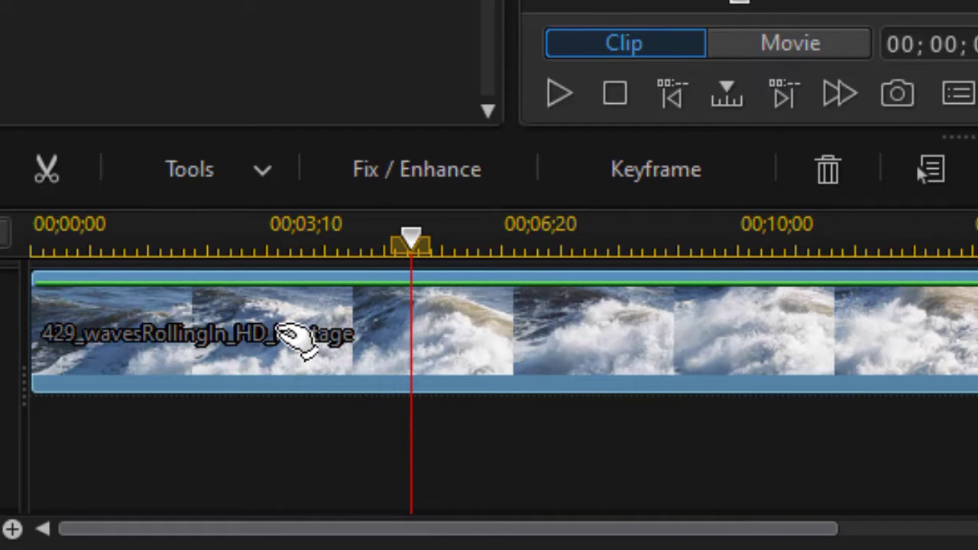
pyautogui.hotkey('ctrl', 't')
pyautogui.click(243, 341)
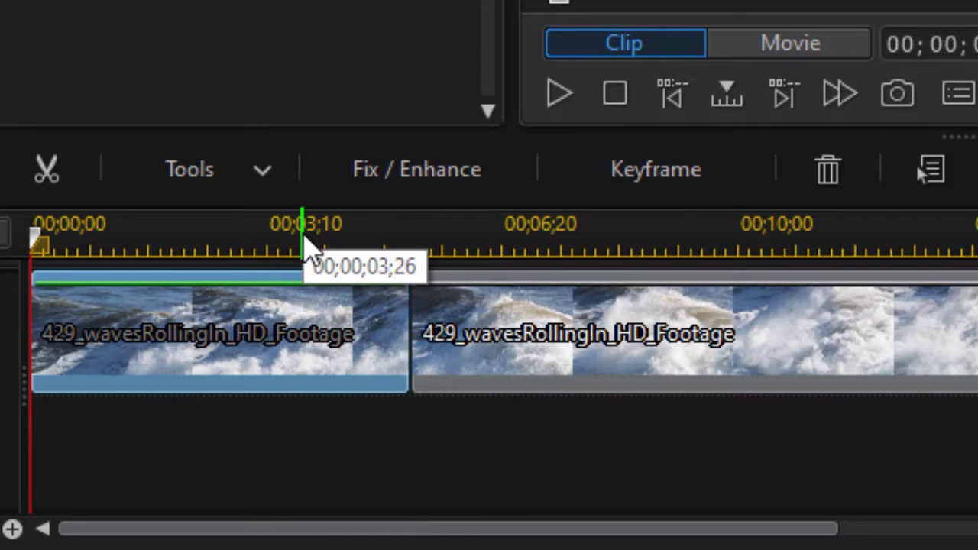
pyautogui.press('Delete')
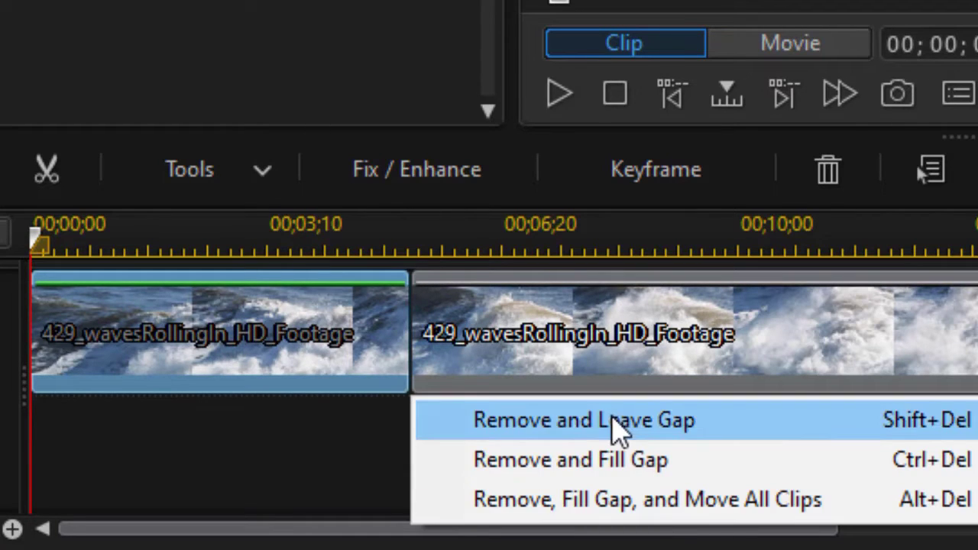
pyautogui.click(631, 462)
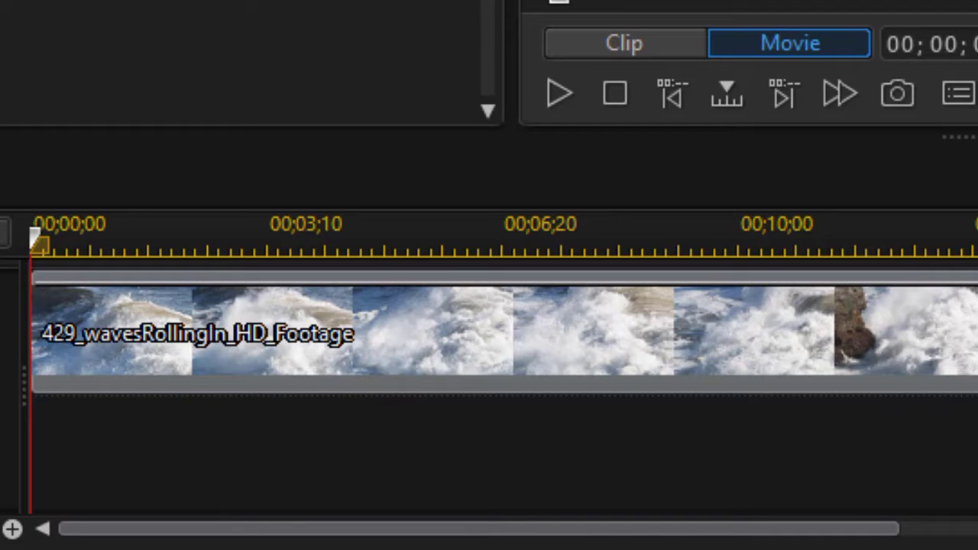
# Step: Set the waves clip's blending mode to Multiply
pyautogui.moveTo(230, 61); pyautogui.dragTo(501, 282)
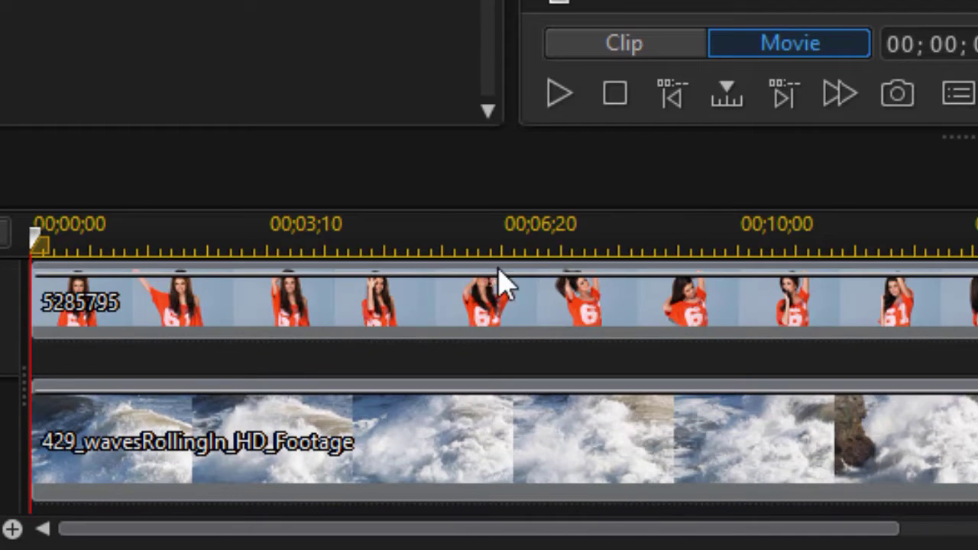
pyautogui.click(415, 463)
pyautogui.hotkey('ctrl', 'z')
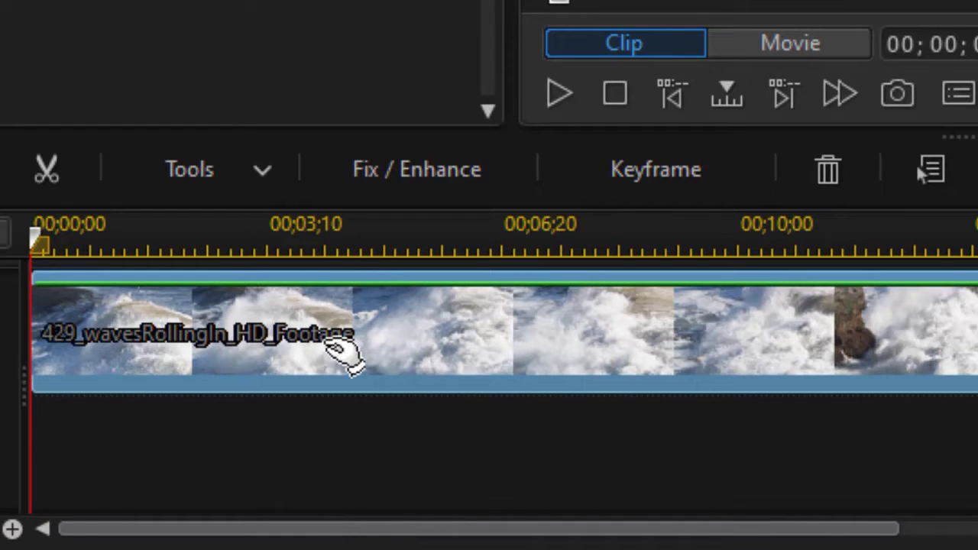
pyautogui.click(200, 172)
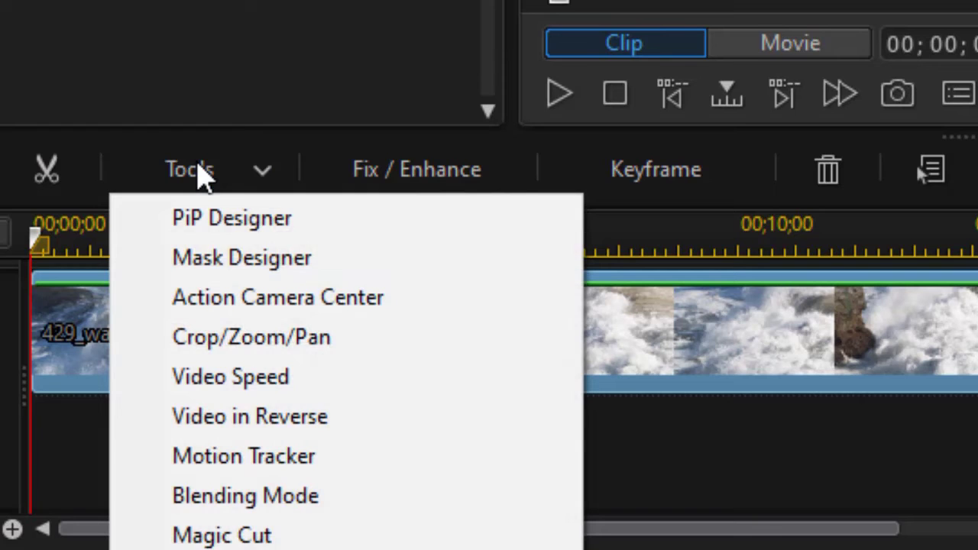
pyautogui.click(240, 505)
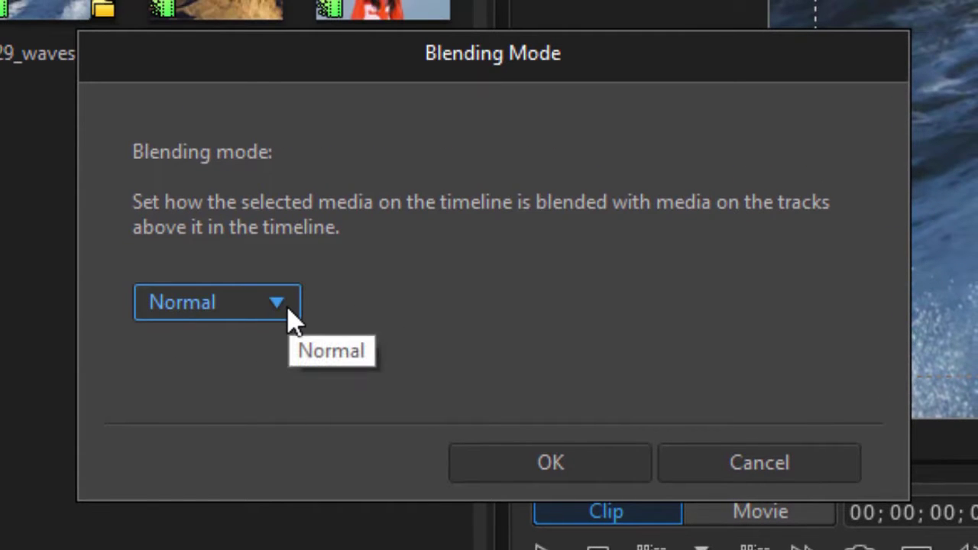
pyautogui.click(279, 304)
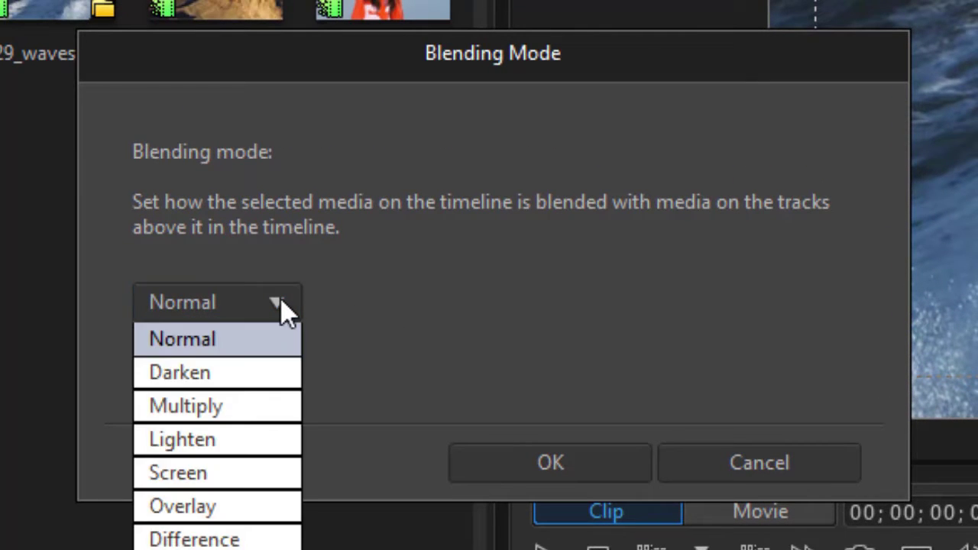
pyautogui.click(276, 407)
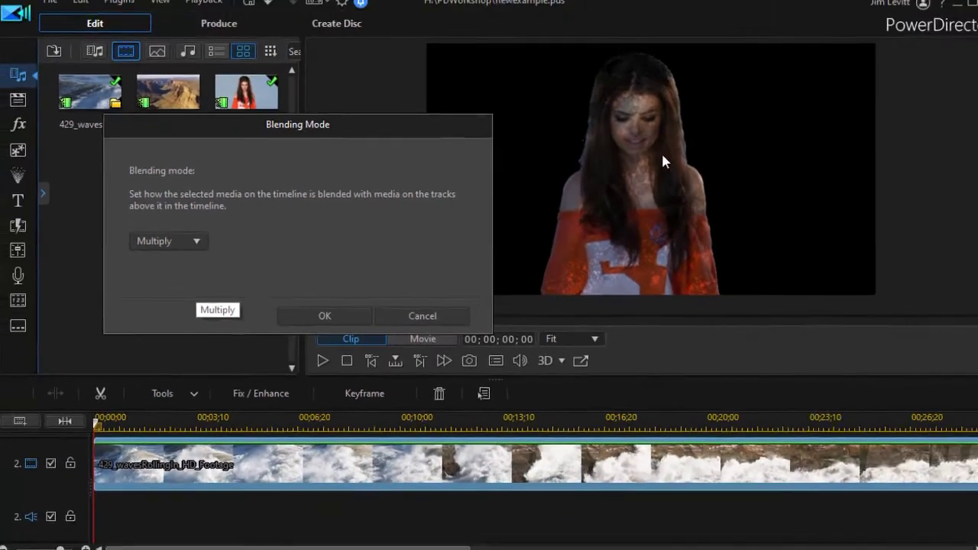
pyautogui.click(342, 316)
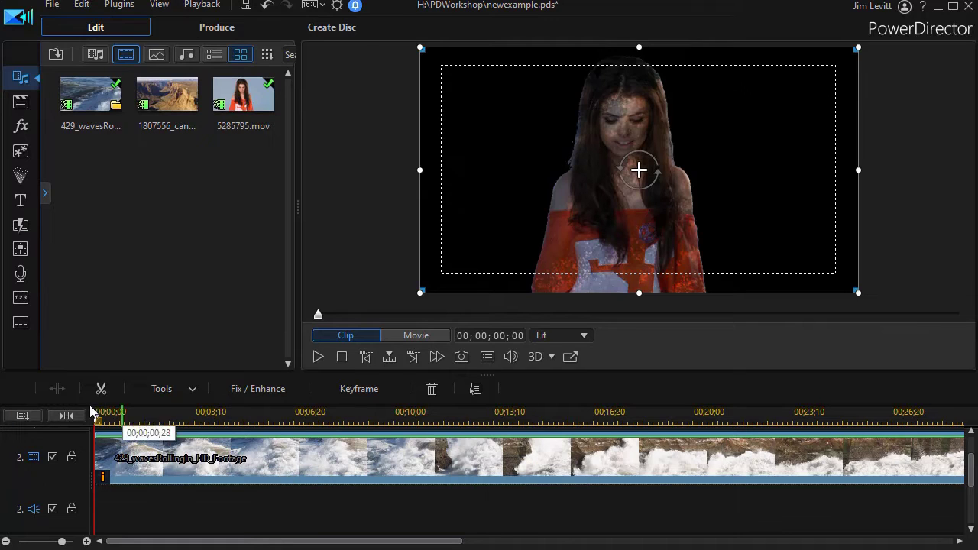
# Step: Scrub the timeline to preview the blend, marking the range 00;00;00 to 00;00;11;10
pyautogui.click(111, 428)
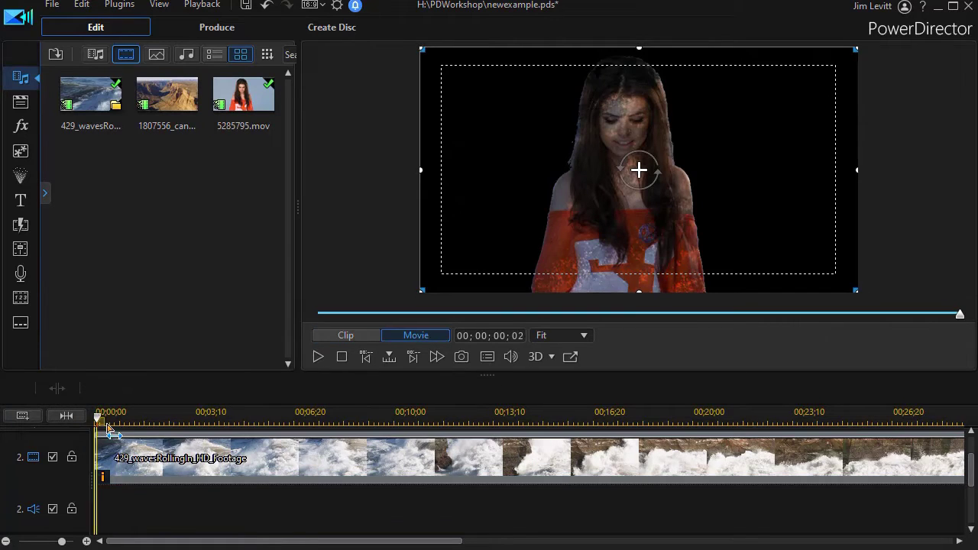
pyautogui.moveTo(110, 432); pyautogui.dragTo(441, 466)
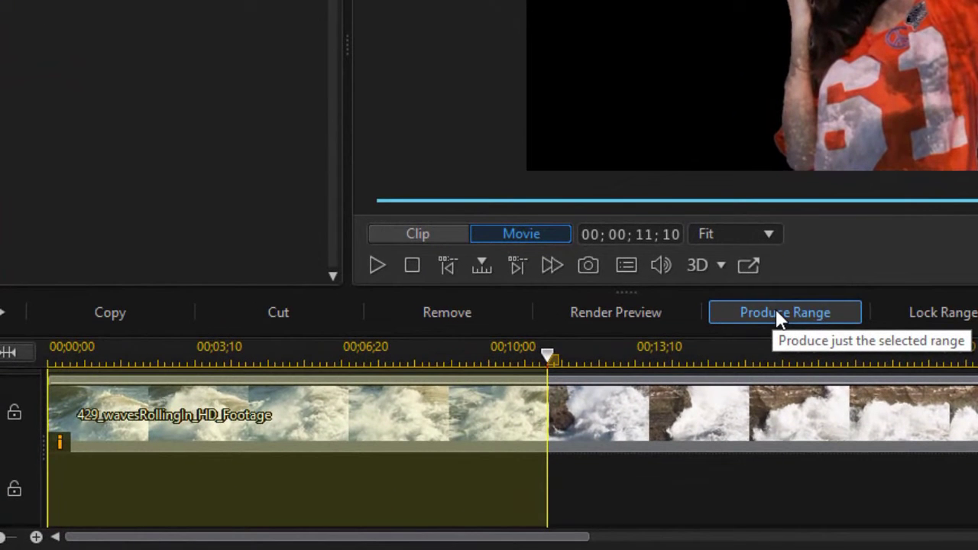
# Step: Produce the marked range as newexample2.mp4, a 1280 x 720/30p MP4
pyautogui.click(778, 315)
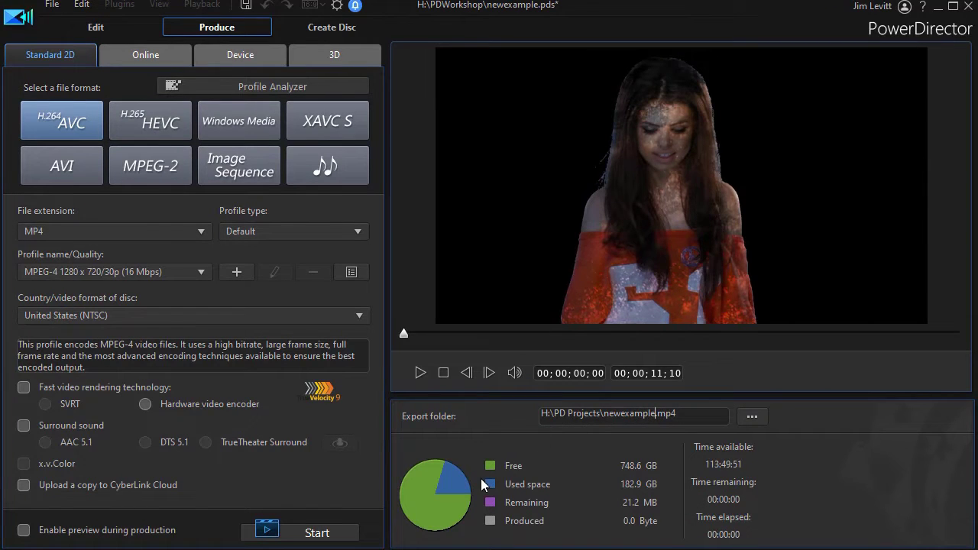
pyautogui.click(328, 535)
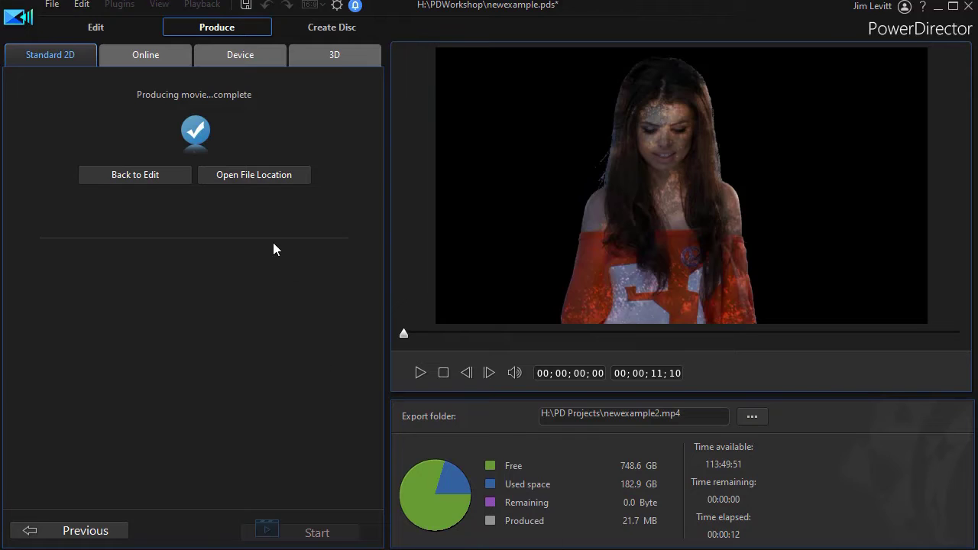
# Step: Return to the editor with newexample2.mp4 added to the media library
pyautogui.click(146, 178)
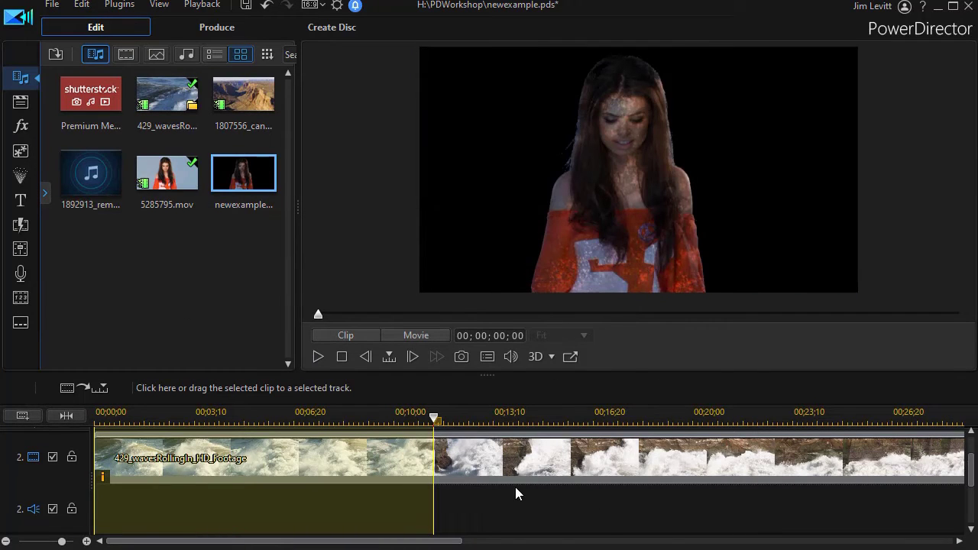
# Step: Delete the waves footage and the 5285795 clip from the timeline
pyautogui.click(531, 502)
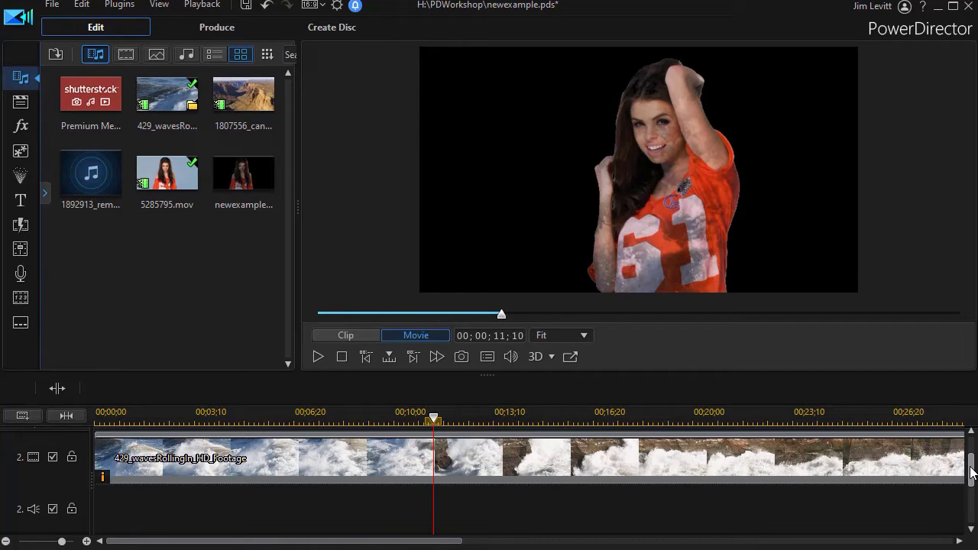
pyautogui.scroll(1, 970, 467)
pyautogui.click(534, 478)
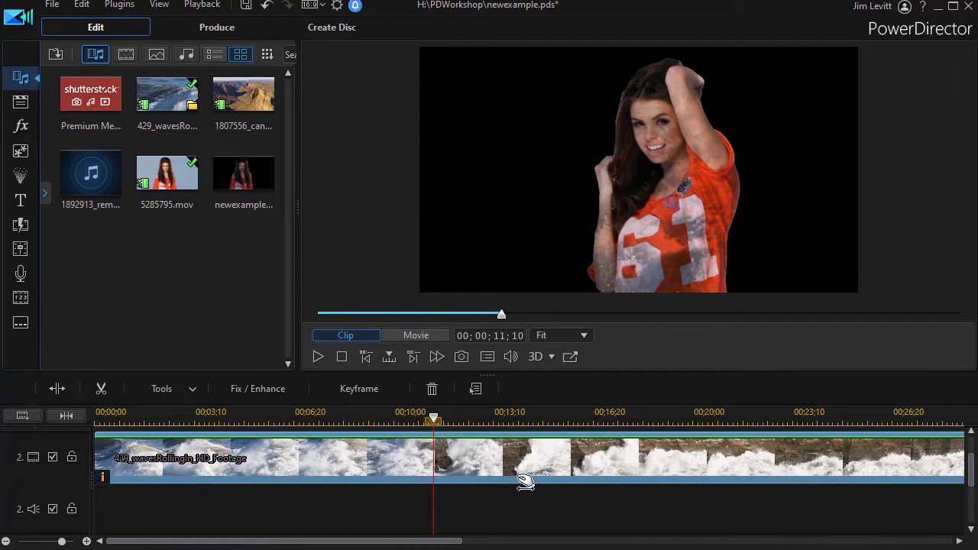
pyautogui.press('Delete')
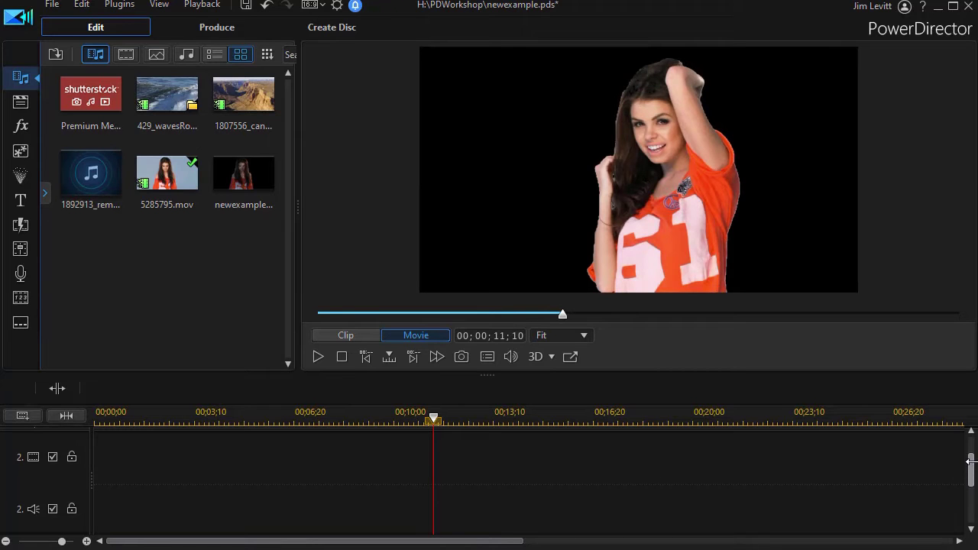
pyautogui.moveTo(971, 461); pyautogui.dragTo(972, 445)
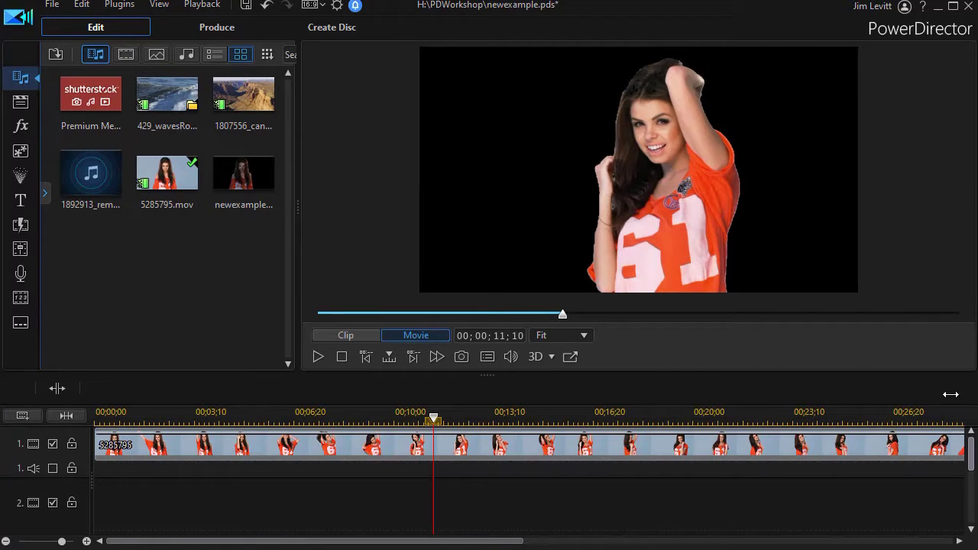
pyautogui.click(493, 446)
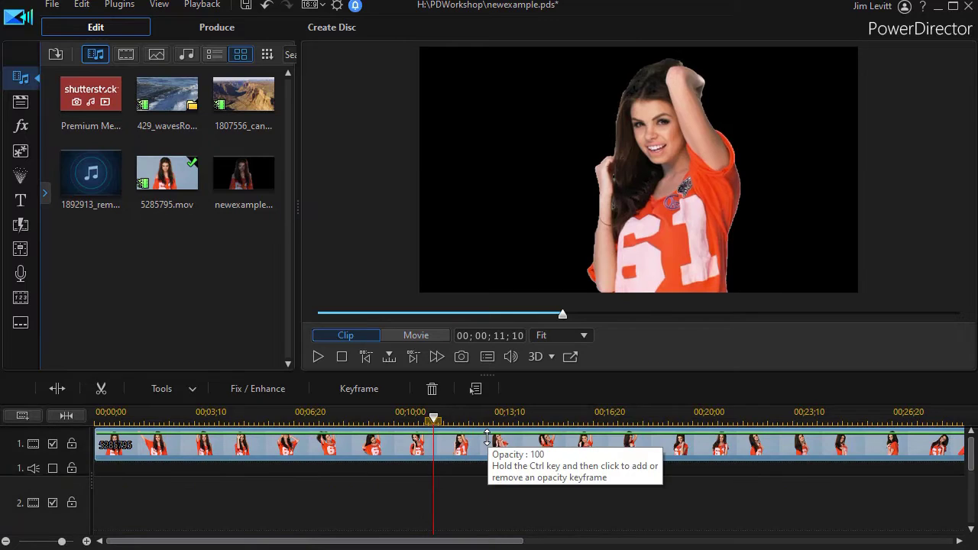
pyautogui.press('Delete')
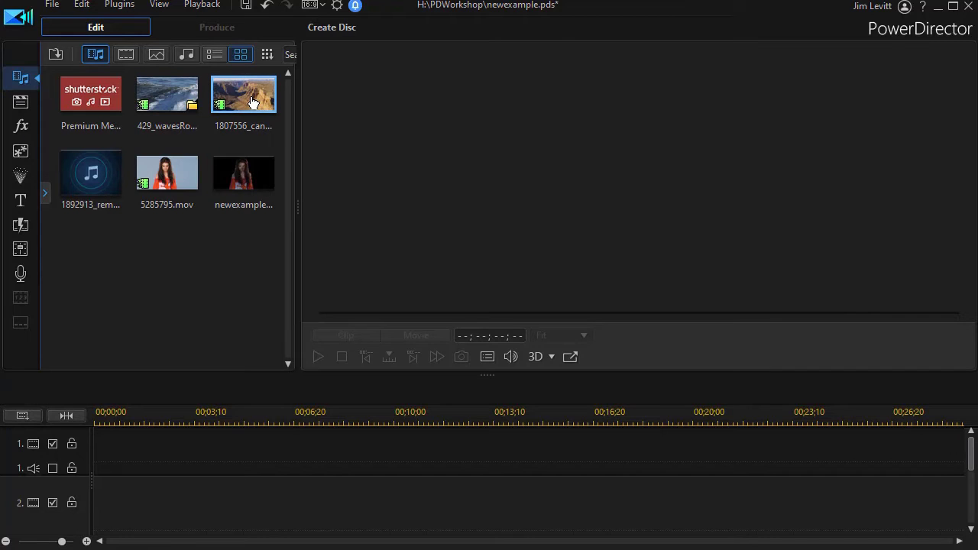
# Step: Place the canyon footage on video track 1 and newexample2 on video track 2
pyautogui.moveTo(250, 100); pyautogui.dragTo(85, 447)
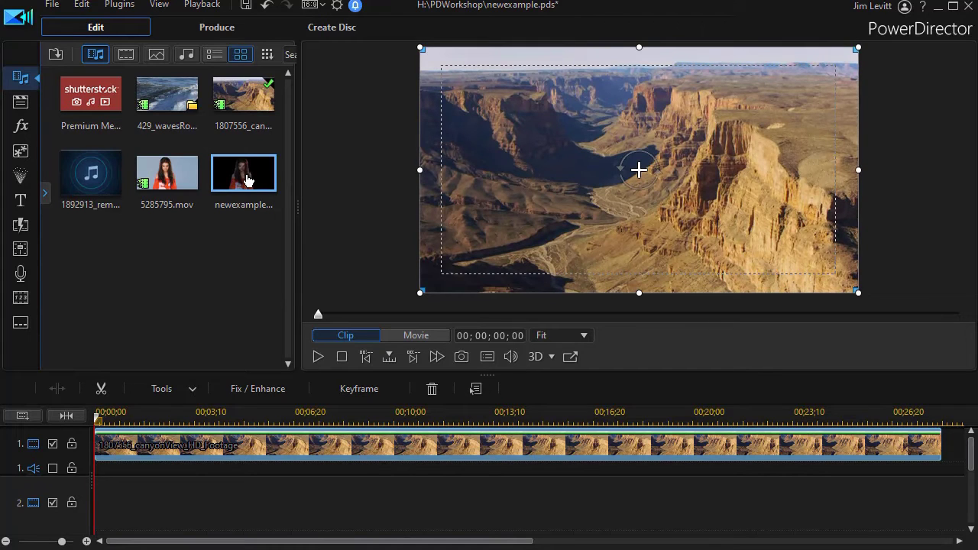
pyautogui.moveTo(245, 179); pyautogui.dragTo(80, 513)
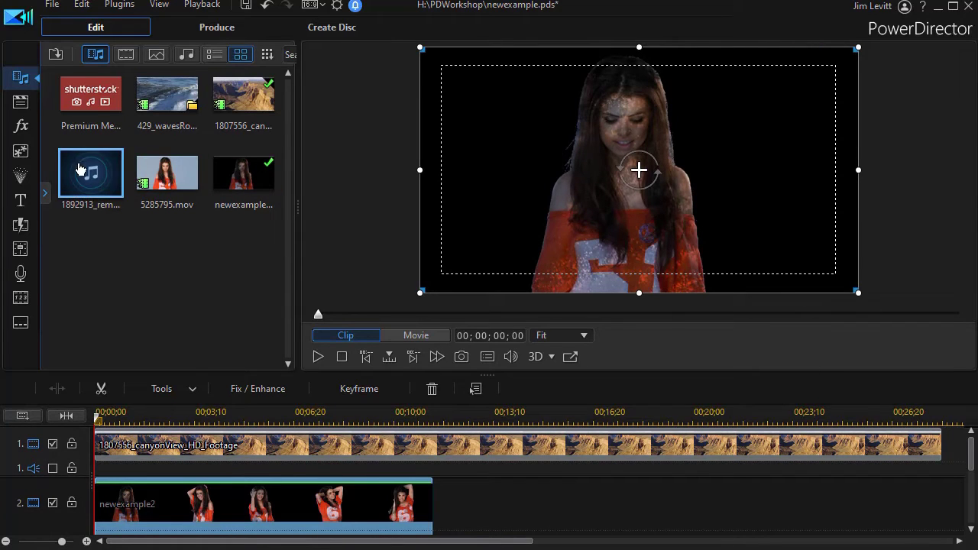
# Step: Place the 1892913_rememberWhen_Standard music on audio track 3
pyautogui.scroll(-2, 98, 528)
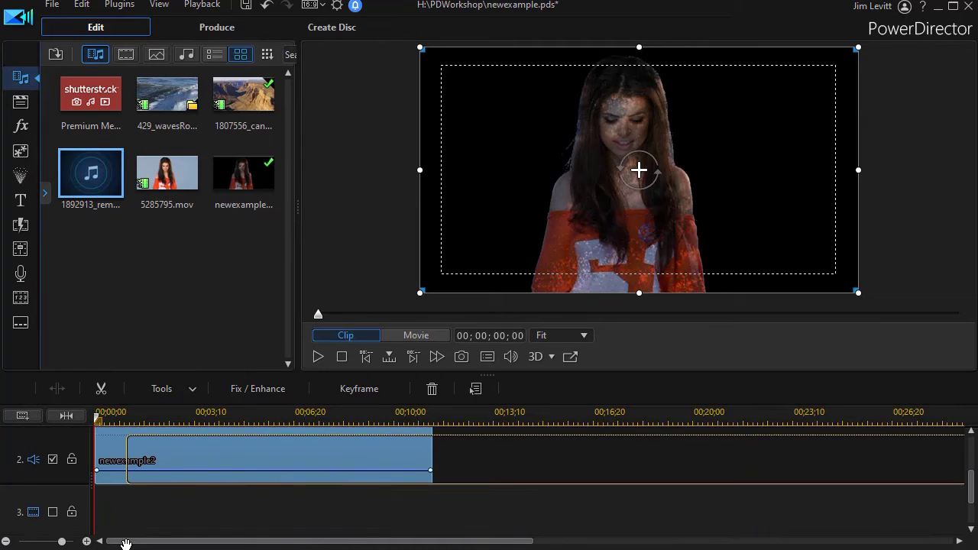
pyautogui.scroll(-2, 90, 497)
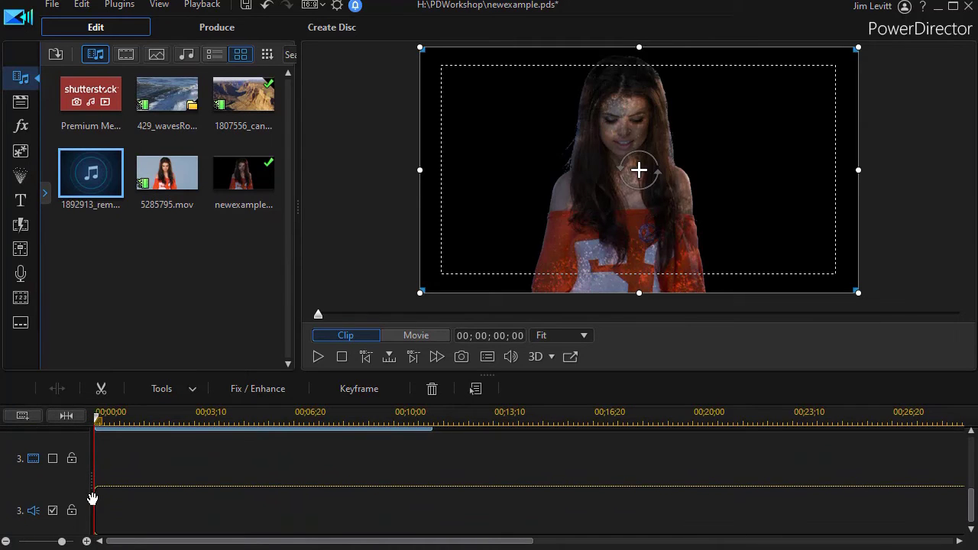
pyautogui.moveTo(92, 498); pyautogui.dragTo(94, 500)
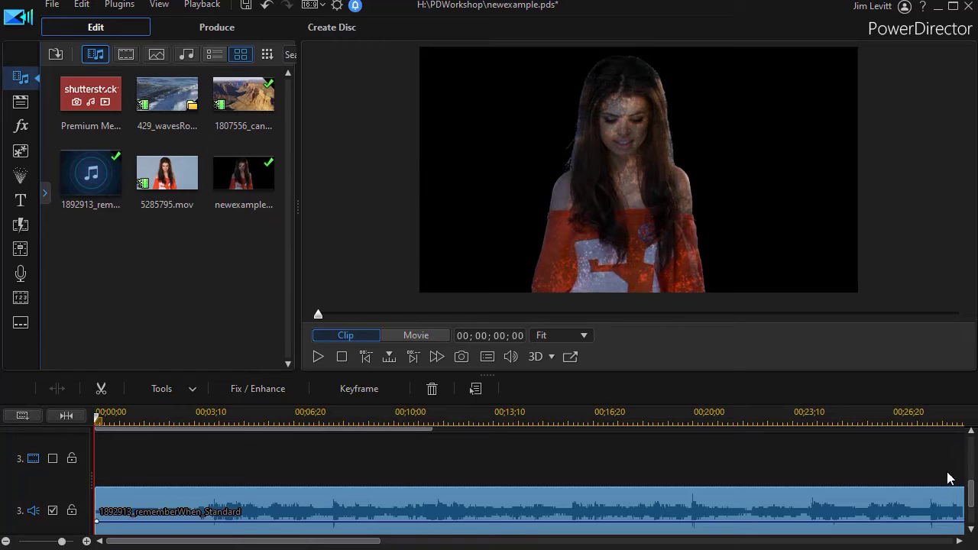
# Step: Select the newexample2 clip on track 2
pyautogui.scroll(4, 946, 472)
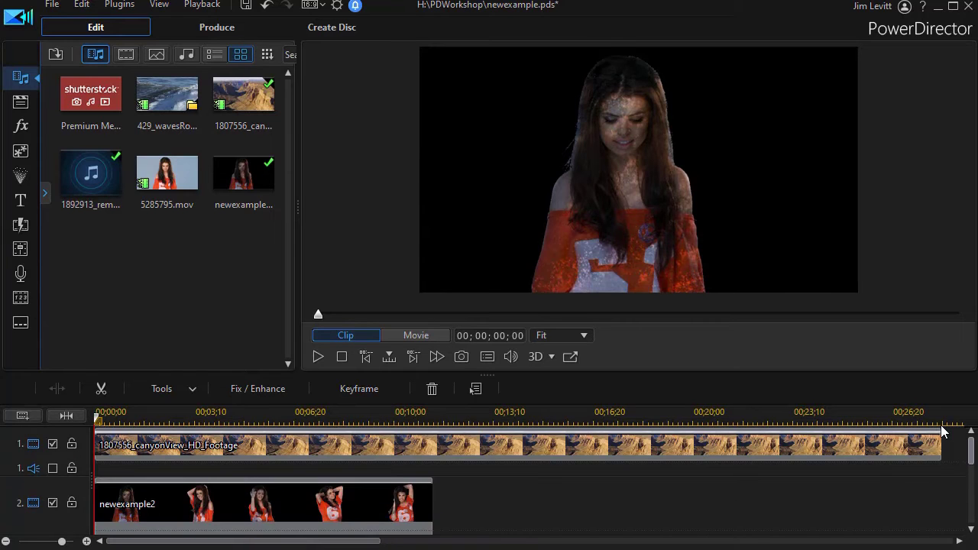
pyautogui.click(239, 509)
pyautogui.scroll(-1, 238, 509)
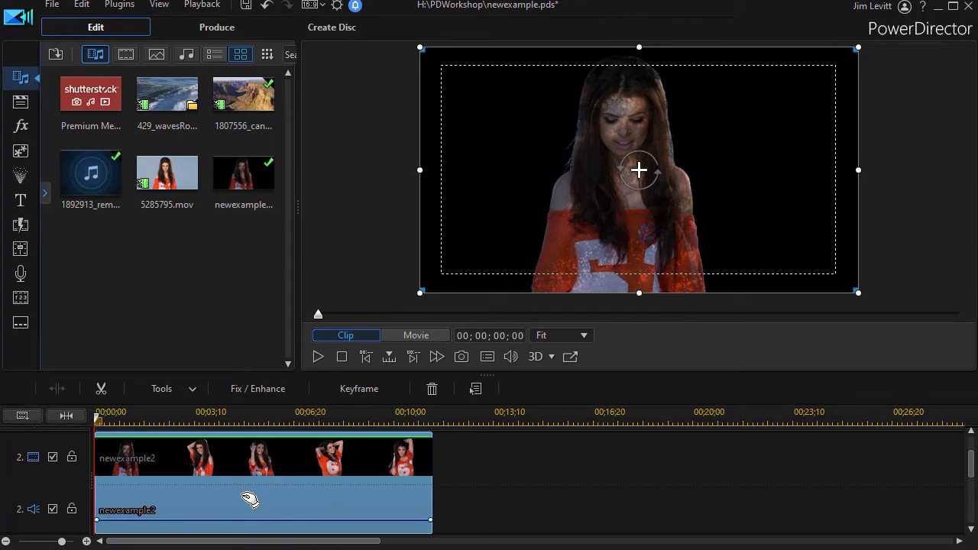
# Step: Open the newexample2 clip in PiP Designer
pyautogui.doubleClick(243, 497)
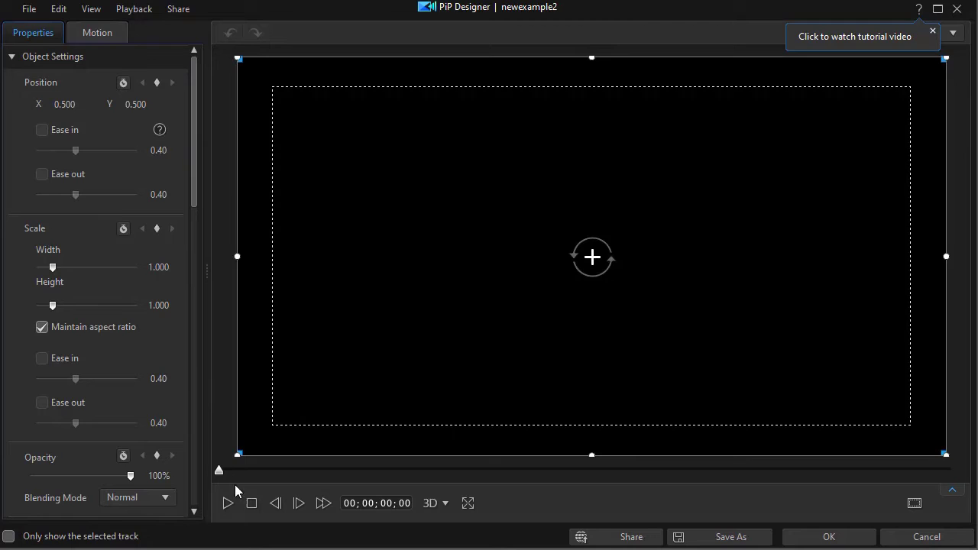
# Step: Enable Chroma Key on newexample2 and sample the black background as the key colour
pyautogui.scroll(-10, 371, 207)
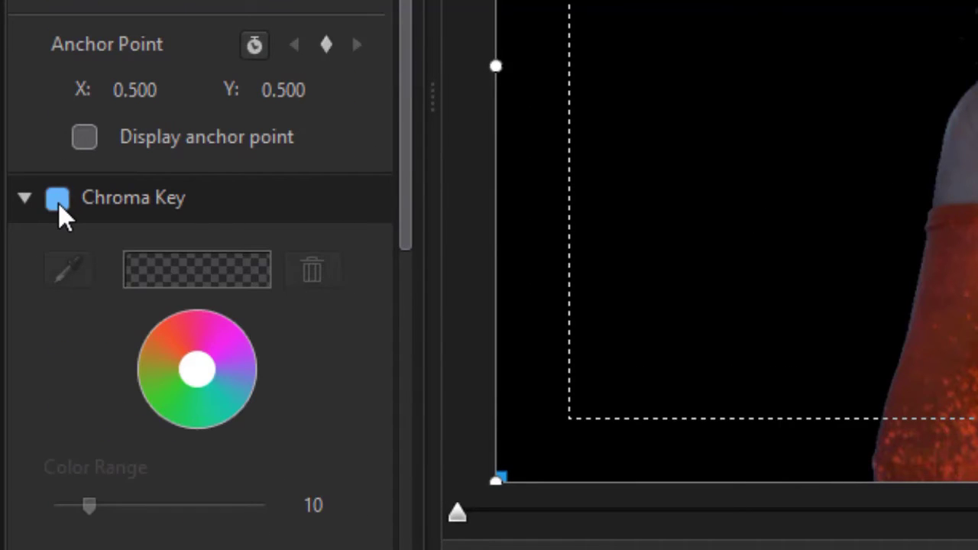
pyautogui.click(58, 200)
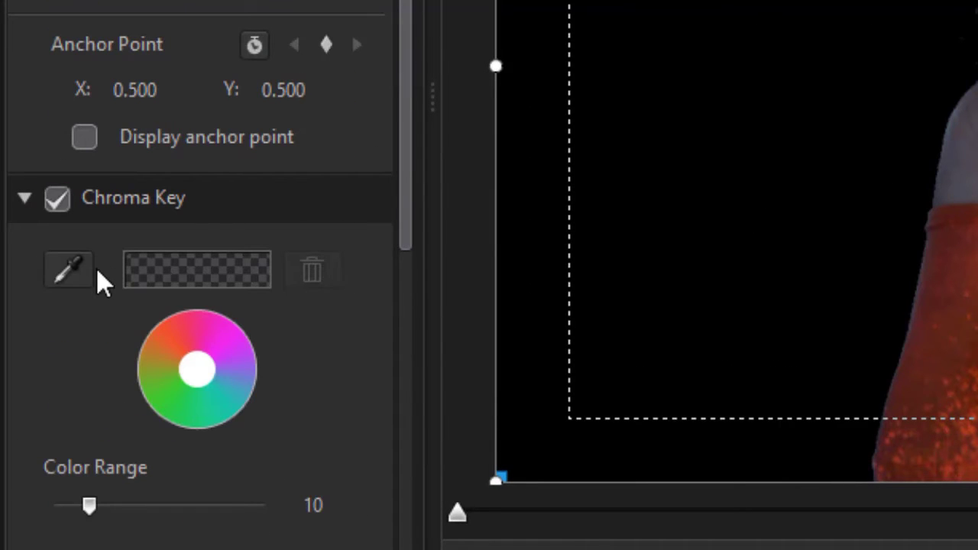
pyautogui.click(52, 275)
pyautogui.click(686, 142)
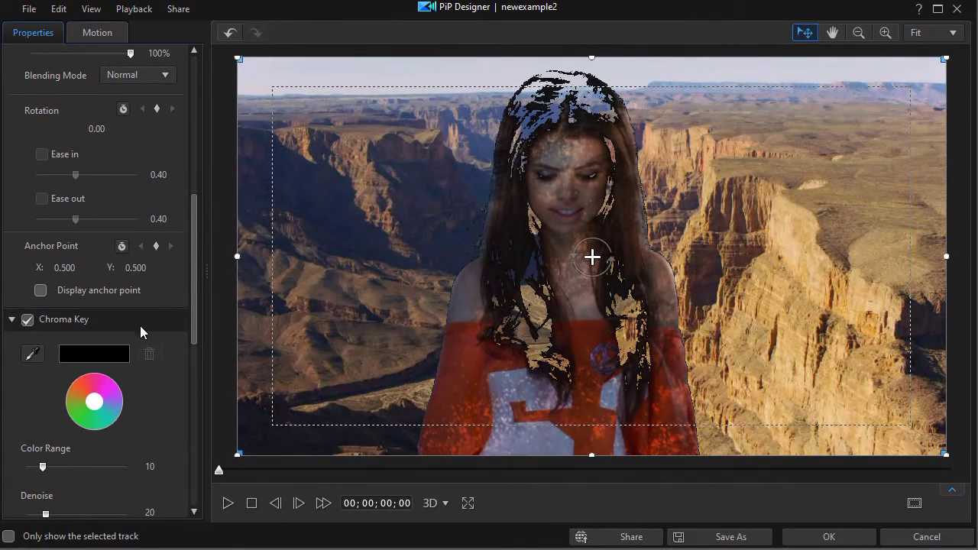
pyautogui.moveTo(193, 327); pyautogui.dragTo(185, 365)
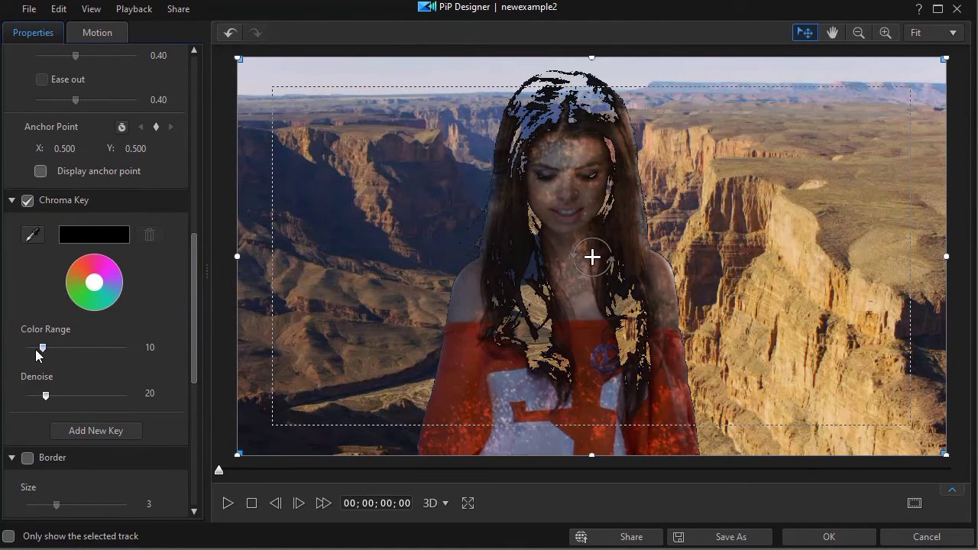
# Step: Set the chroma key Color Range from 10 to 1 and apply the changes
pyautogui.moveTo(43, 349); pyautogui.dragTo(31, 357)
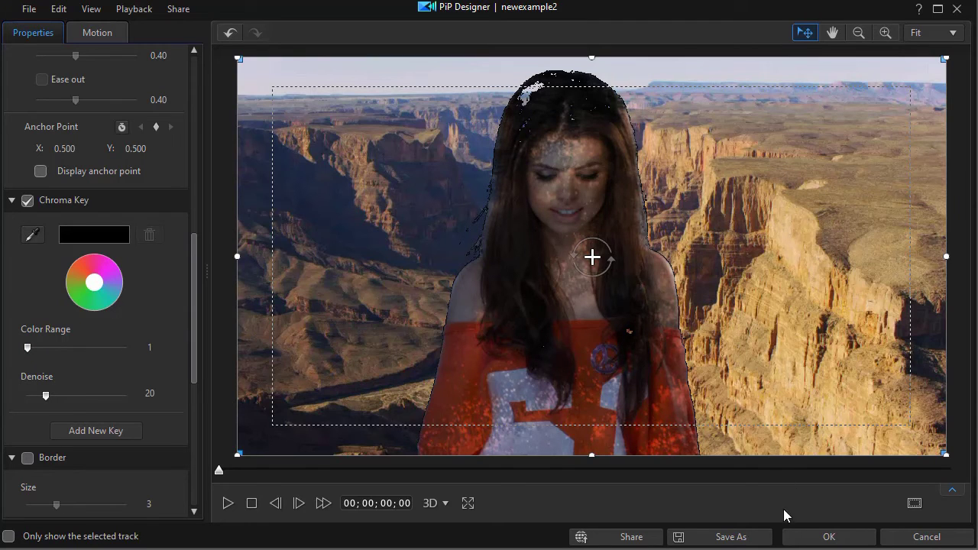
pyautogui.click(833, 539)
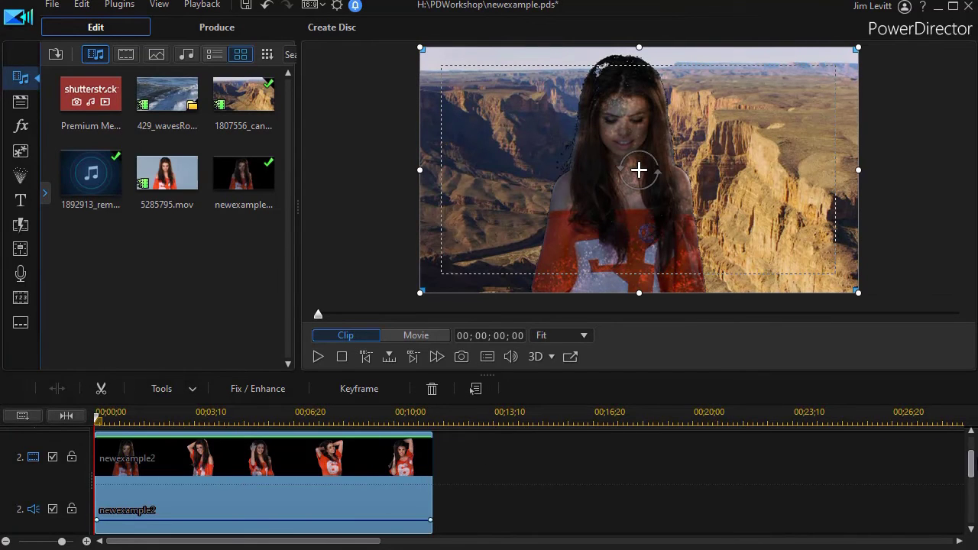
# Step: Play the composite and return the playhead to about 00;00;10 to check the keyed woman
pyautogui.moveTo(972, 468); pyautogui.dragTo(971, 454)
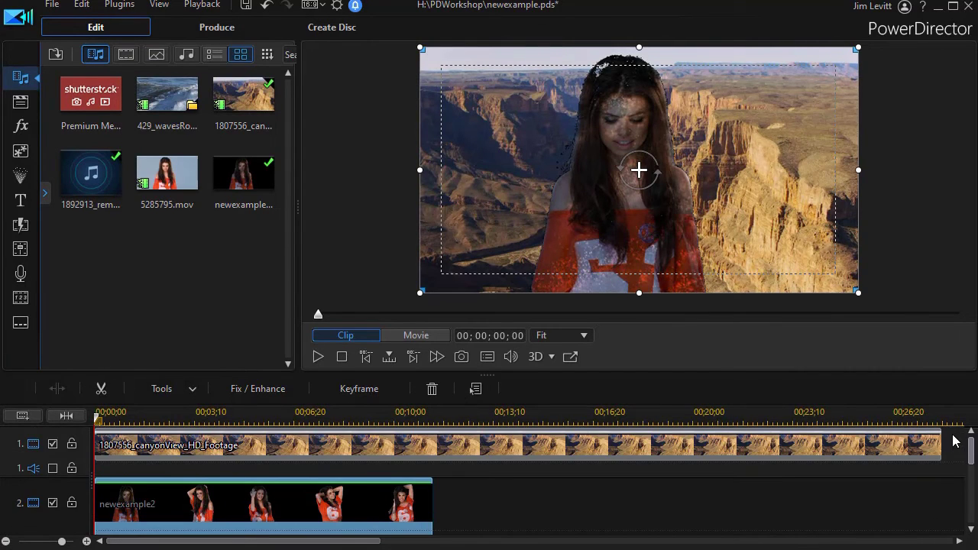
pyautogui.click(318, 356)
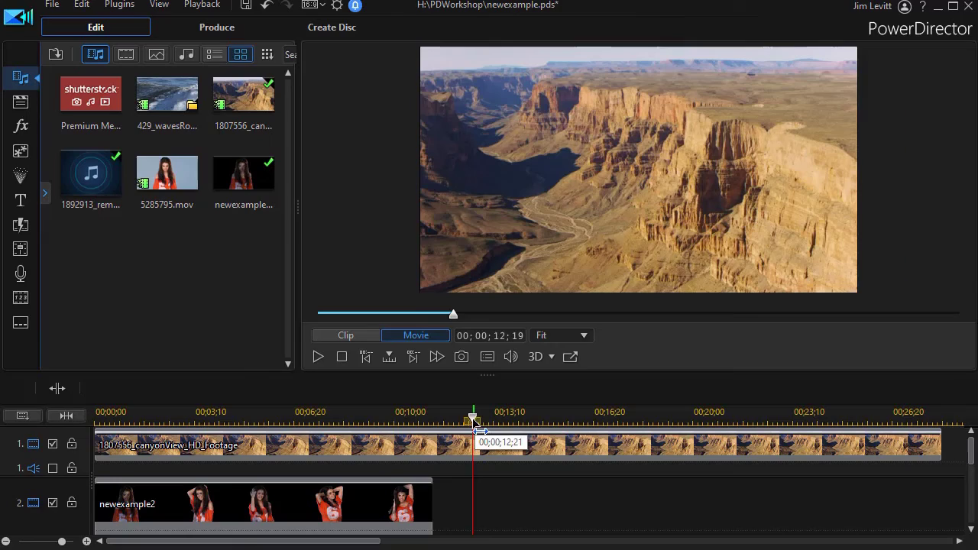
pyautogui.moveTo(472, 440); pyautogui.dragTo(399, 444)
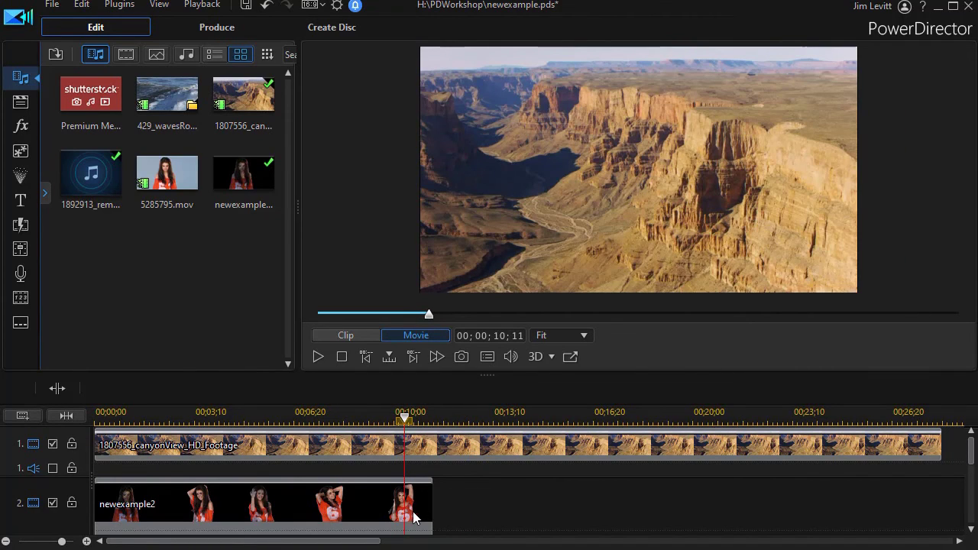